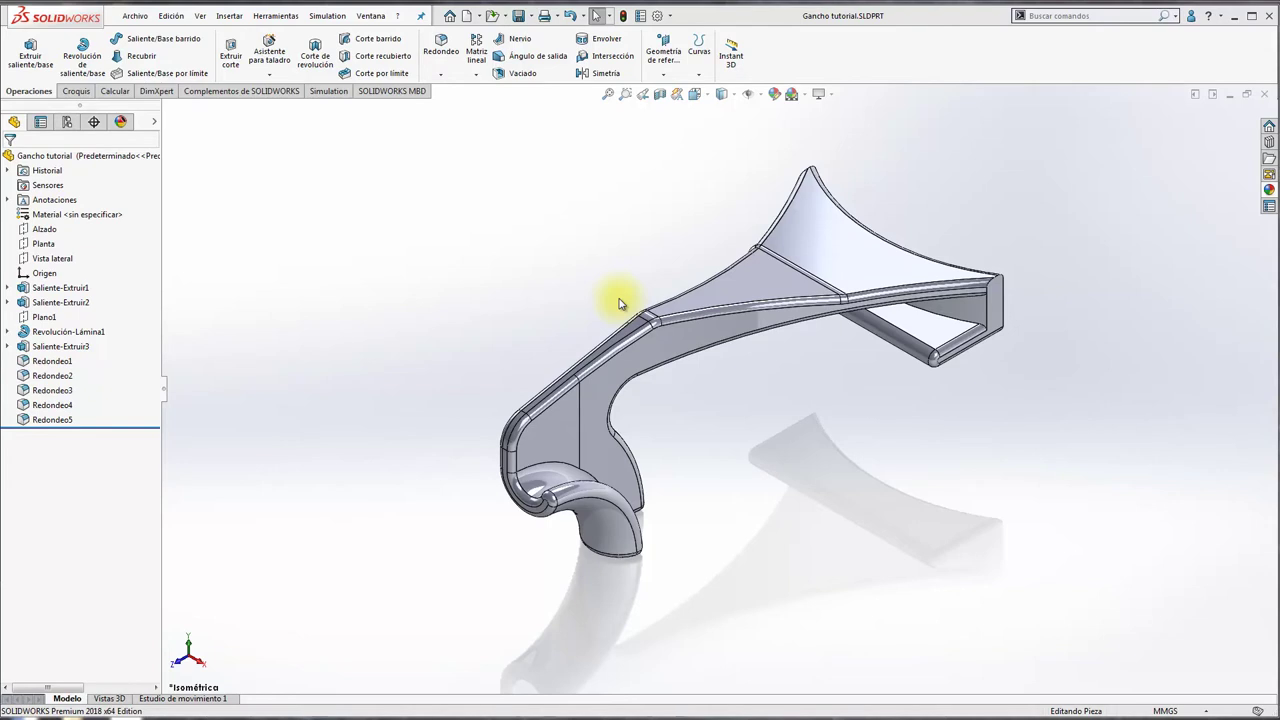
Step: Enable the SOLIDWORKS Simulation add-in from Complementos de SOLIDWORKS and show the Simulation tab
click(216, 93)
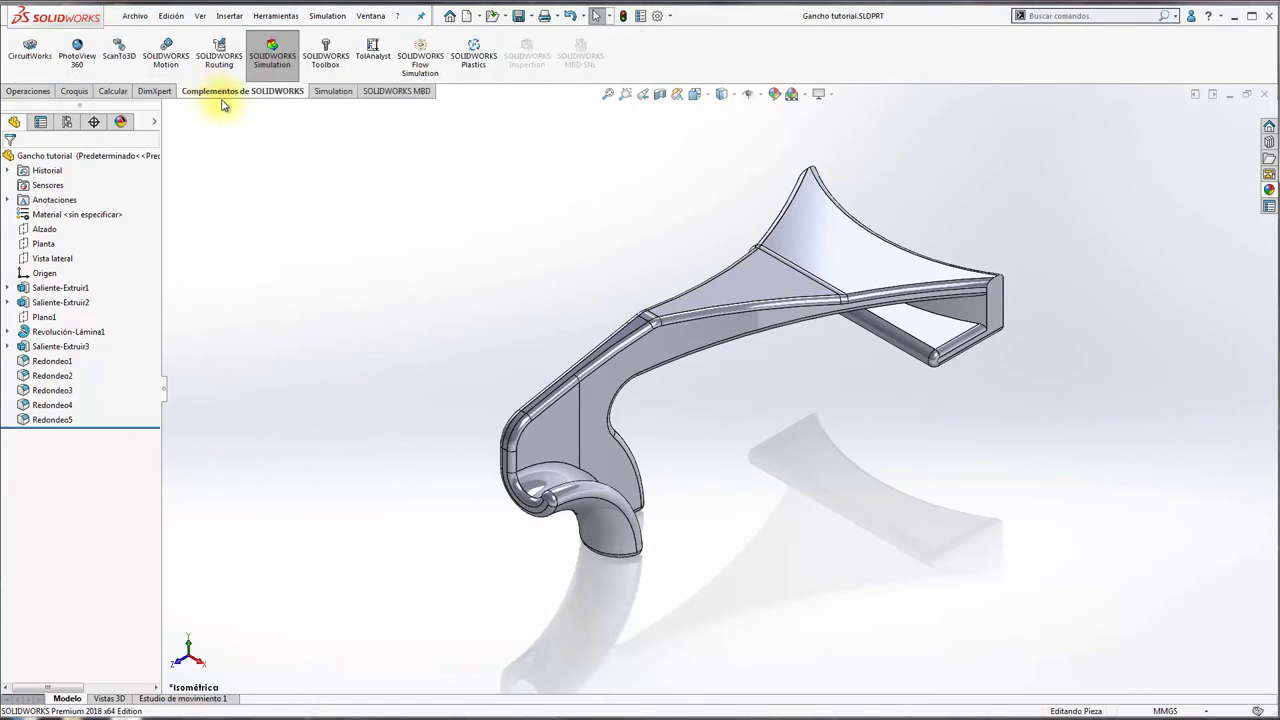
click(272, 62)
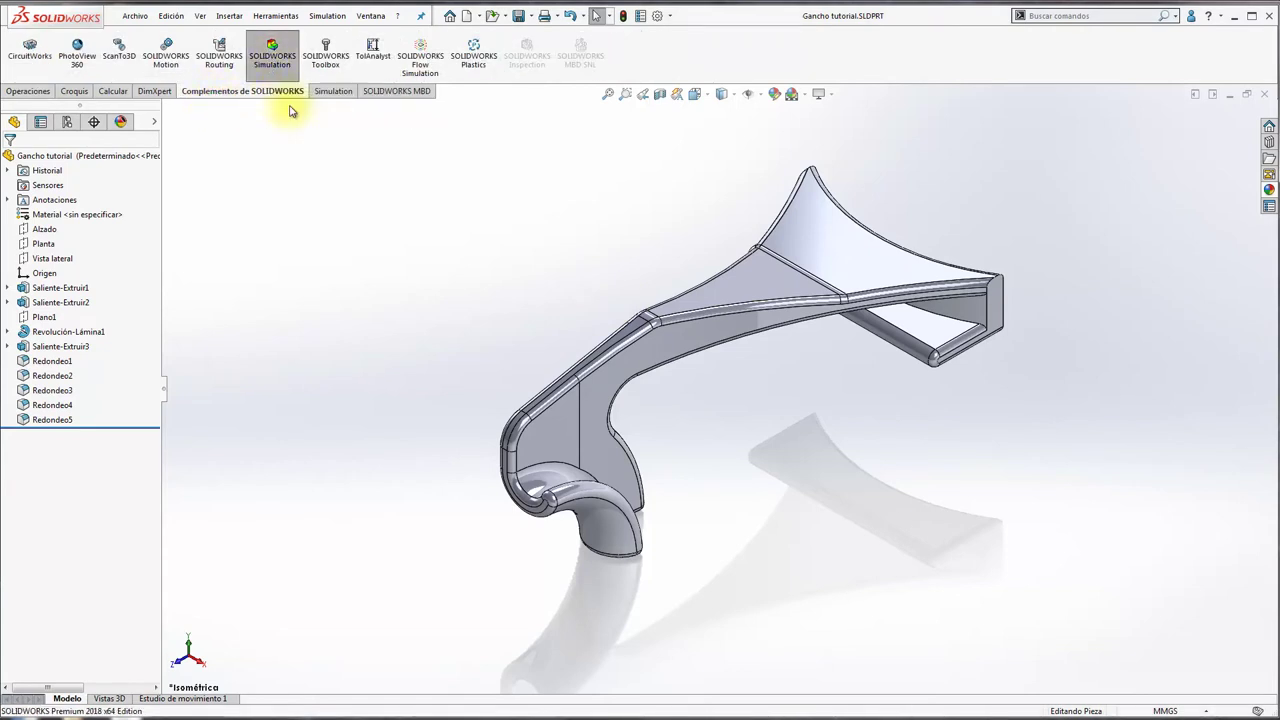
click(332, 92)
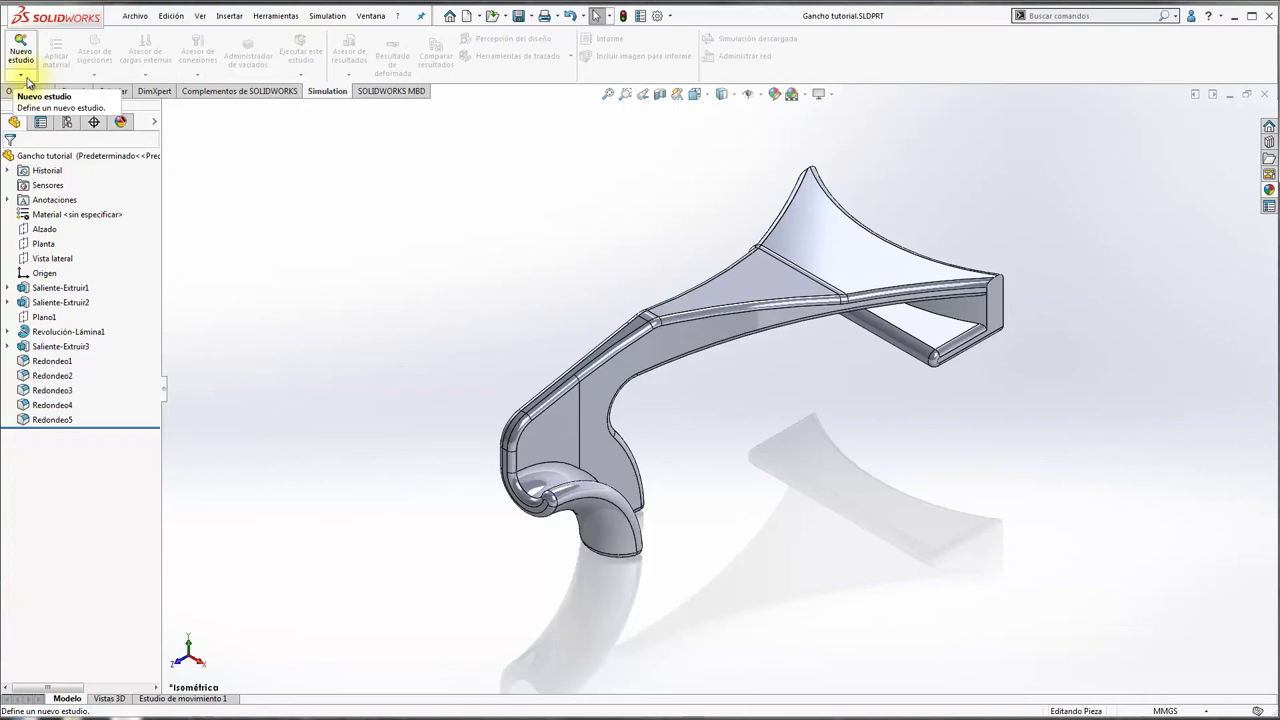
Step: Create a new Análisis estático study keeping the default name 'Análisis estático 1'
click(27, 78)
click(30, 91)
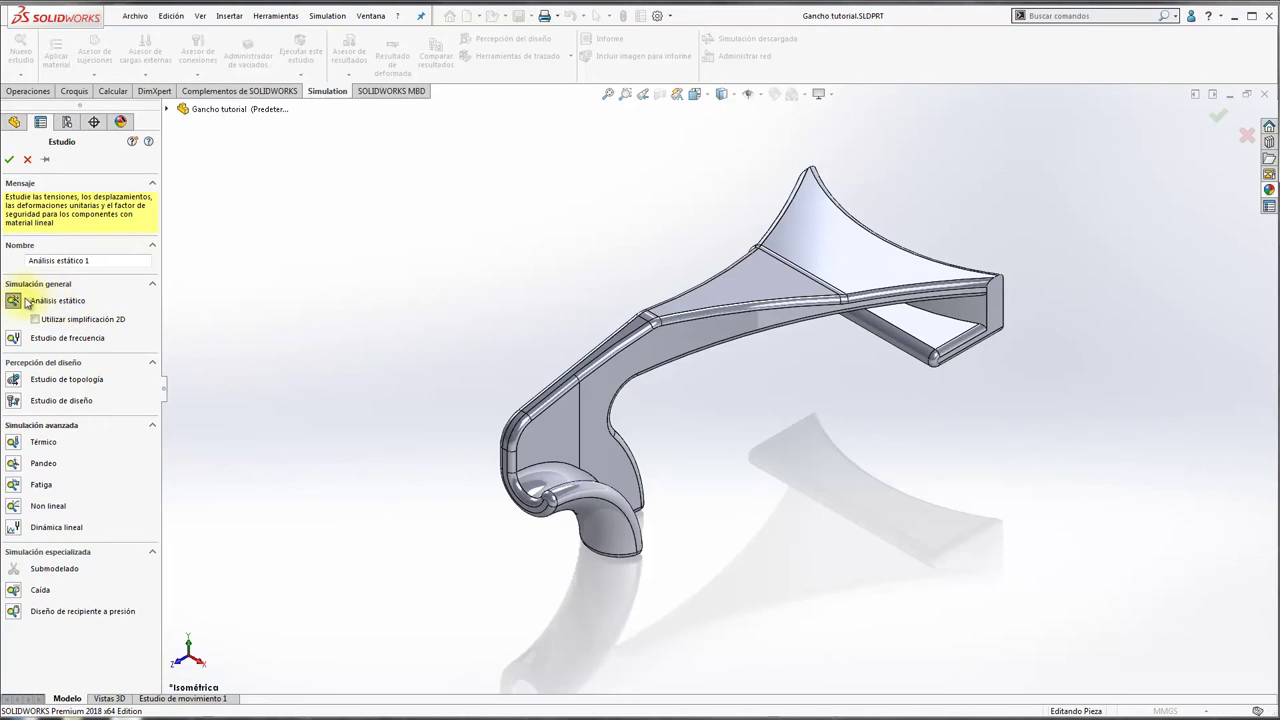
click(8, 160)
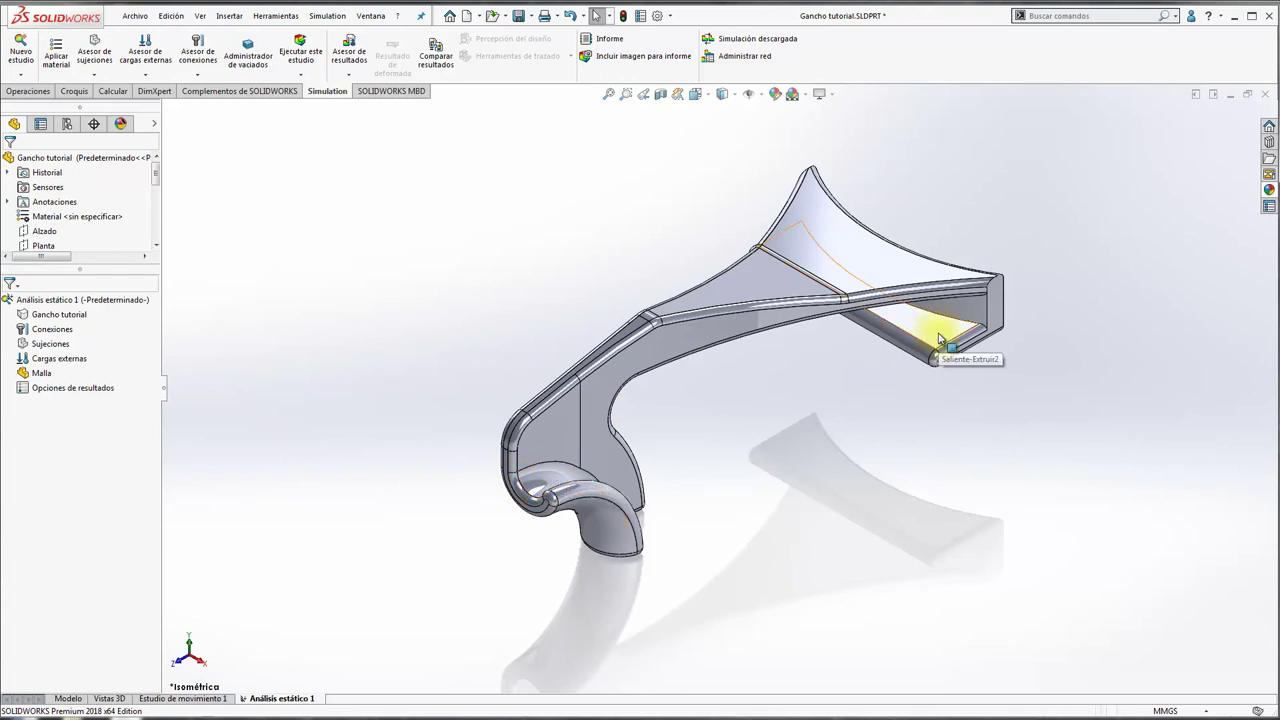
Step: Orbit the hook to a side-on angle to inspect its shape
mouse_move(924, 390)
middle_down()
mouse_move(891, 329)
mouse_move(912, 340)
mouse_move(886, 322)
mouse_move(829, 349)
mouse_move(852, 352)
middle_up()
mouse_move(929, 343)
middle_down()
mouse_move(920, 277)
mouse_move(930, 340)
mouse_move(952, 338)
middle_up()
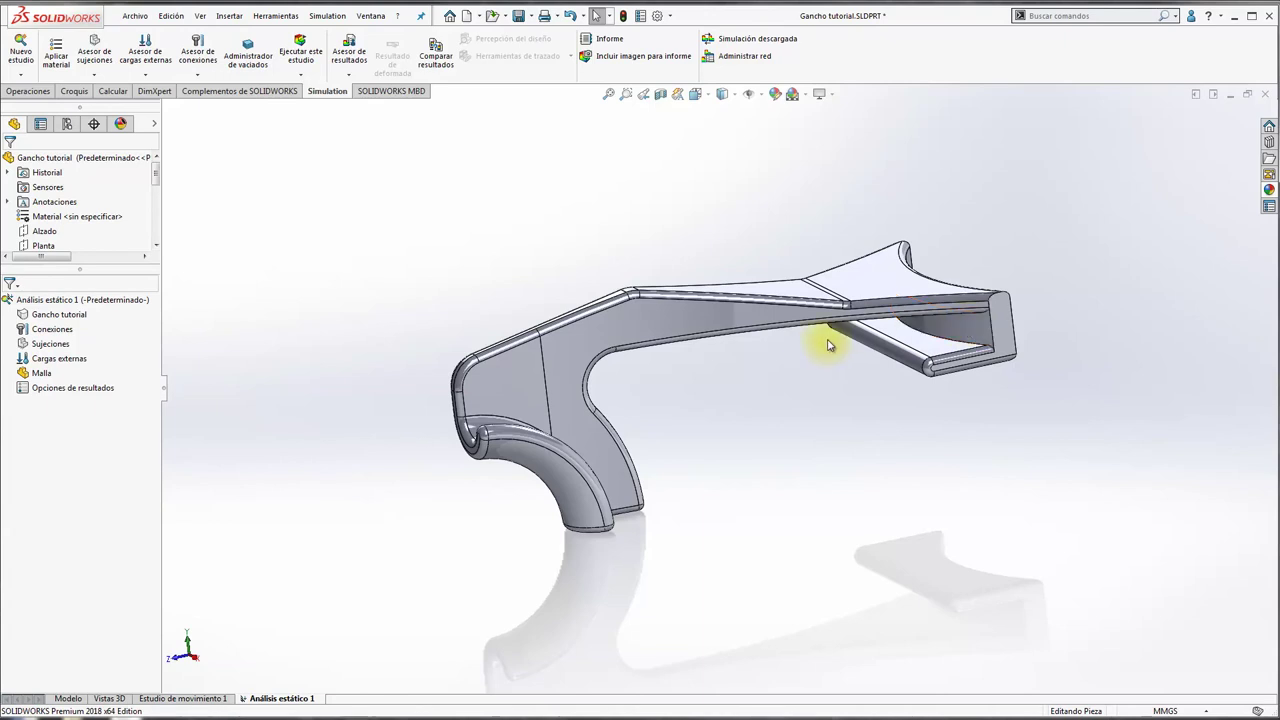
Step: Select the inner face at the hook's open end, identifying it as Saliente-Extruir2
click(945, 363)
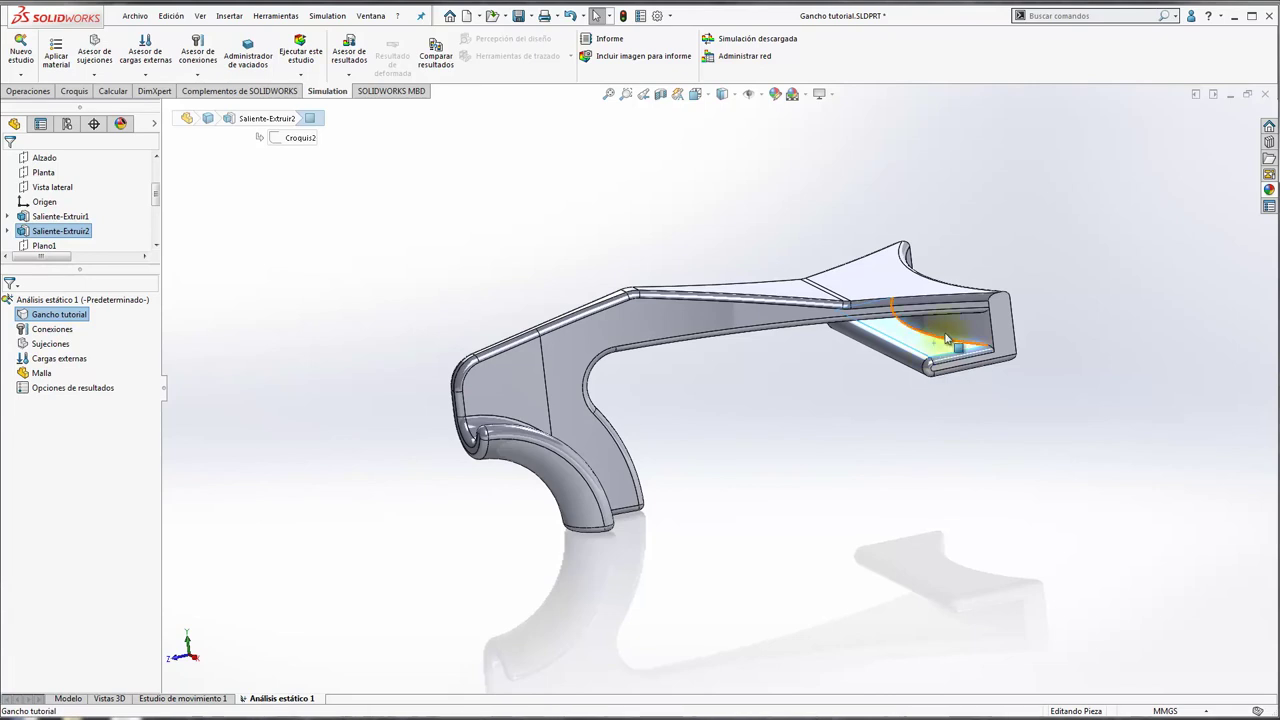
Step: Select the cup end's inner face (Saliente-Extruir1) and curved lower face (Revolución-Lámina1) from rotated views
click(940, 338)
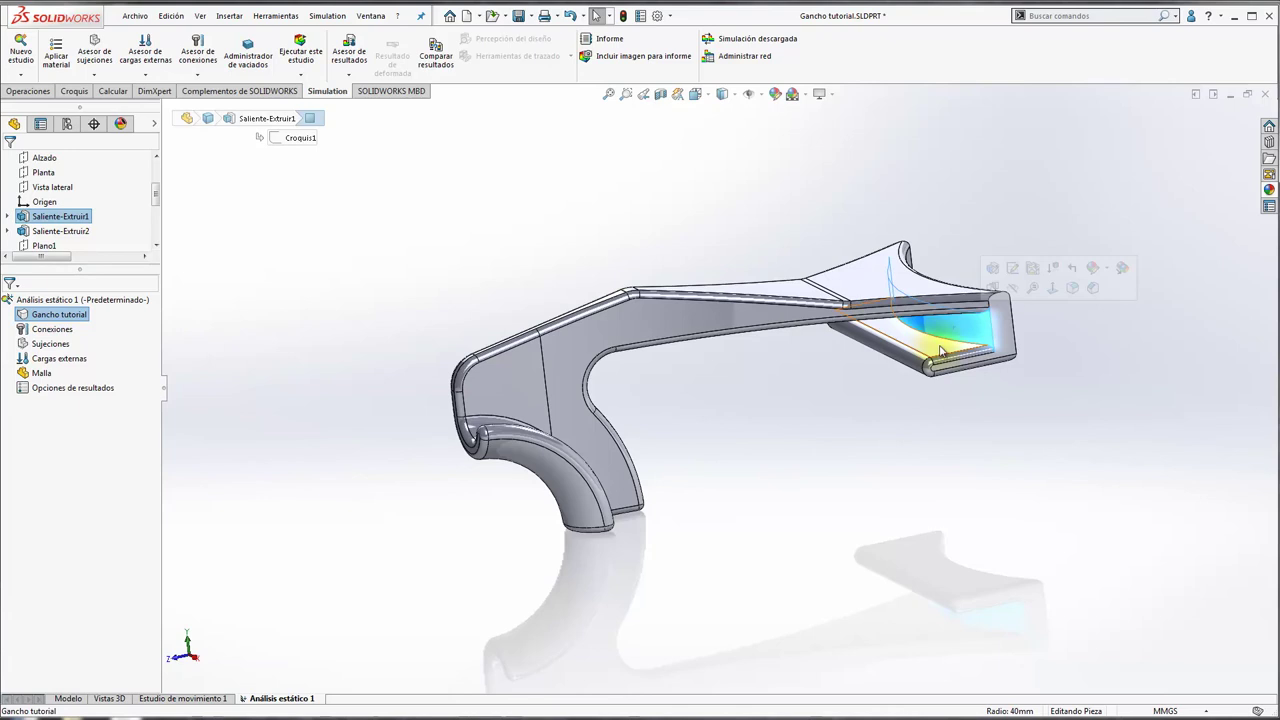
mouse_move(838, 340)
middle_down()
mouse_move(820, 263)
mouse_move(791, 234)
middle_up()
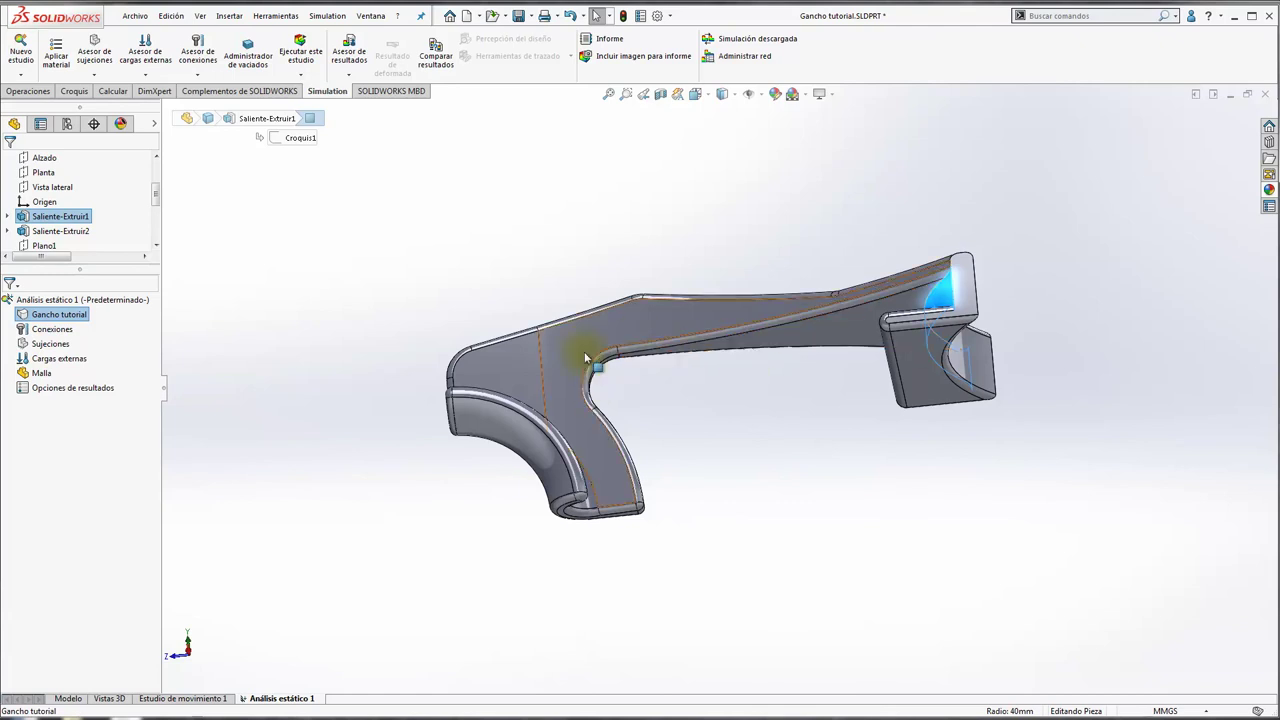
mouse_move(670, 378)
middle_down()
mouse_move(663, 528)
mouse_move(571, 443)
middle_up()
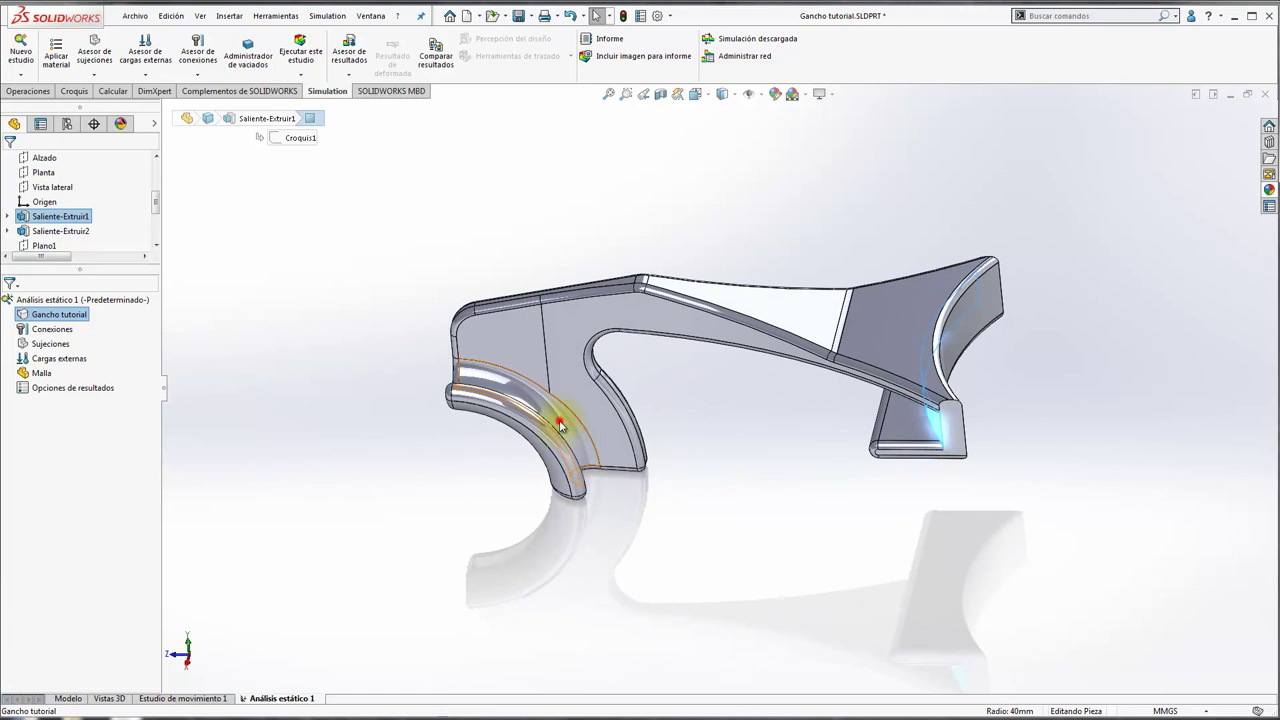
click(560, 425)
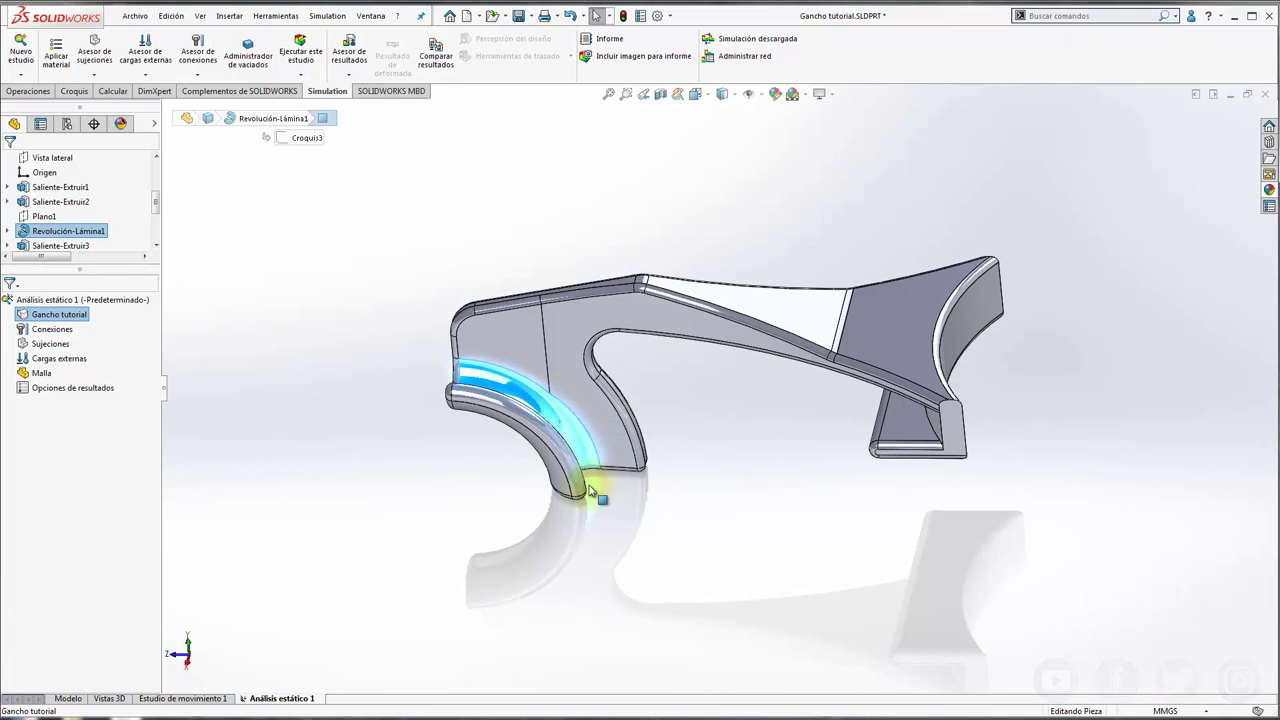
middle_drag(671, 449, 663, 420)
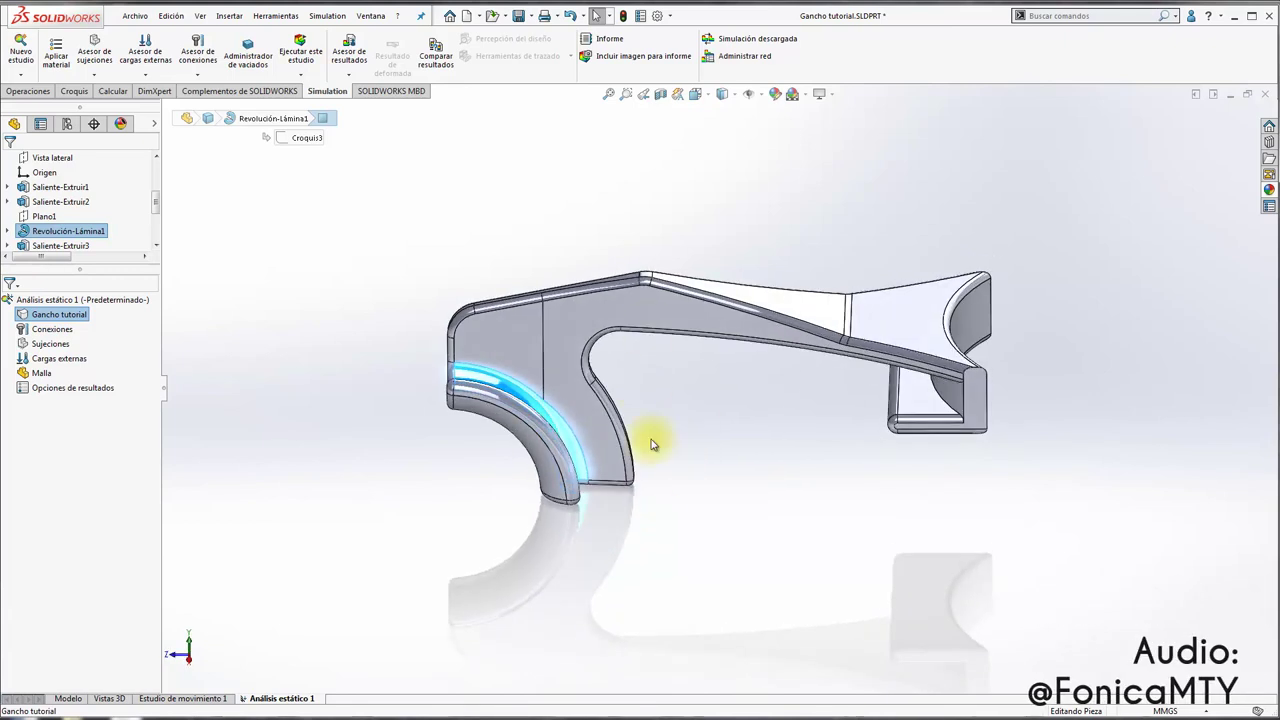